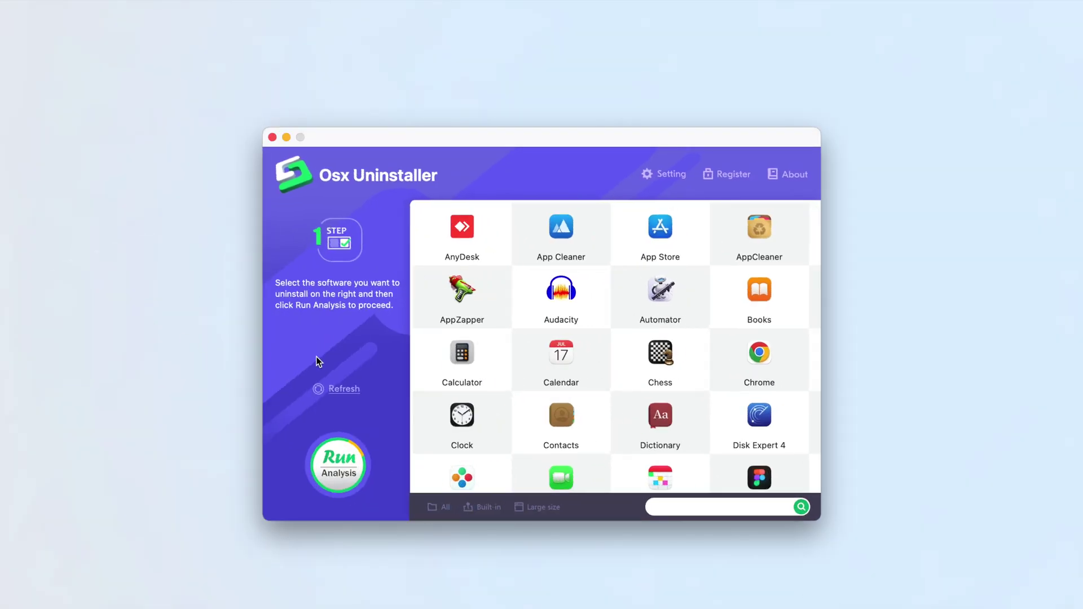
scroll(616, 390, "down", 3)
scroll(618, 389, "down", 1)
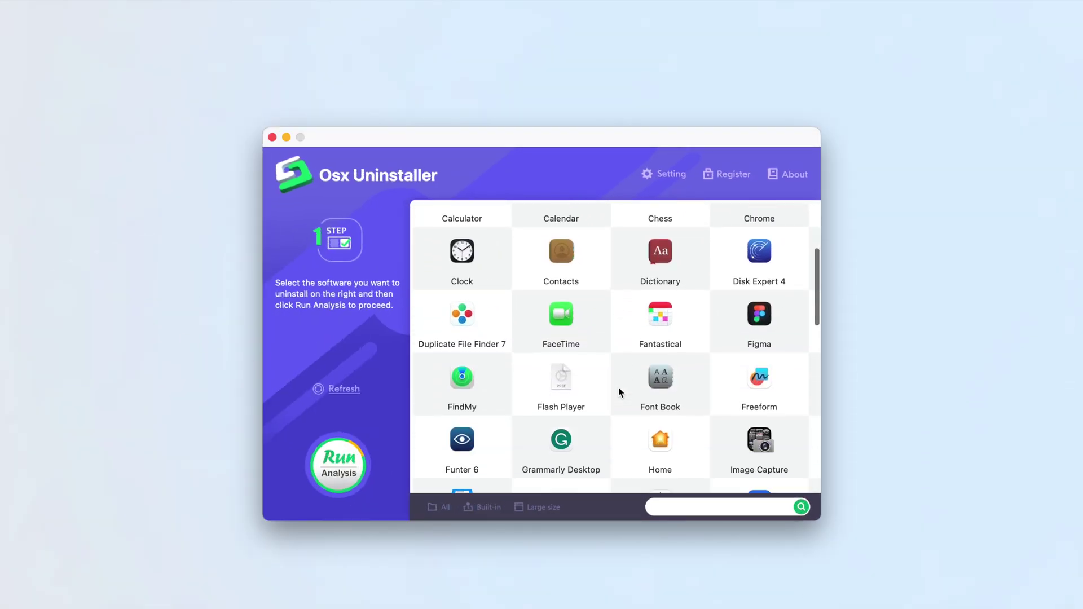
scroll(618, 391, "down", 2)
scroll(619, 391, "down", 3)
scroll(618, 391, "down", 1)
scroll(619, 392, "down", 3)
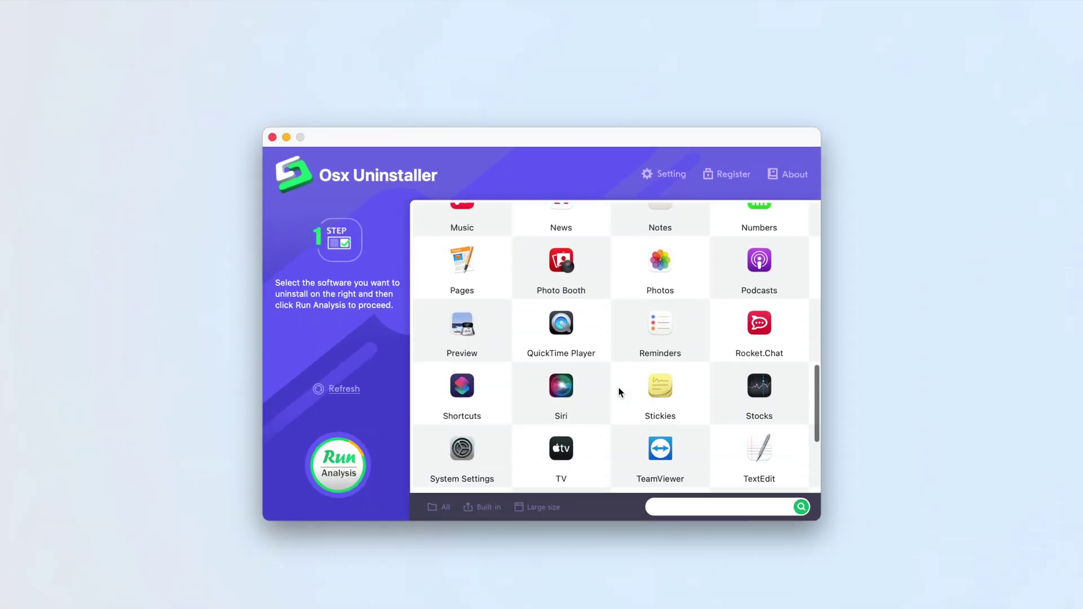
scroll(619, 391, "down", 1)
scroll(618, 387, "down", 2)
scroll(618, 382, "down", 1)
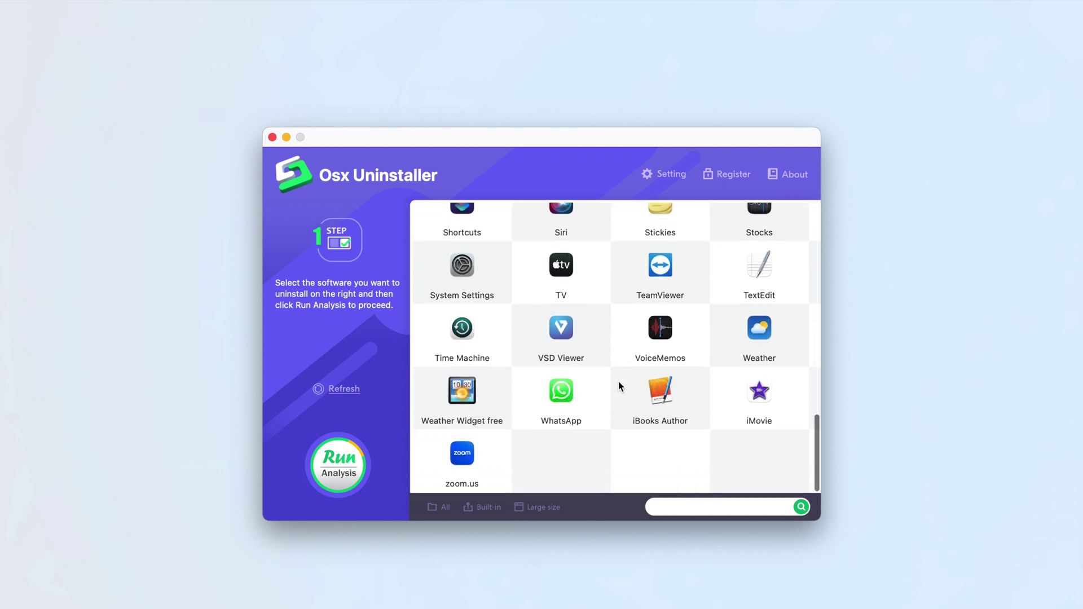
Select WhatsApp at the bottom of Osx Uninstaller's app grid.
left_click(581, 392)
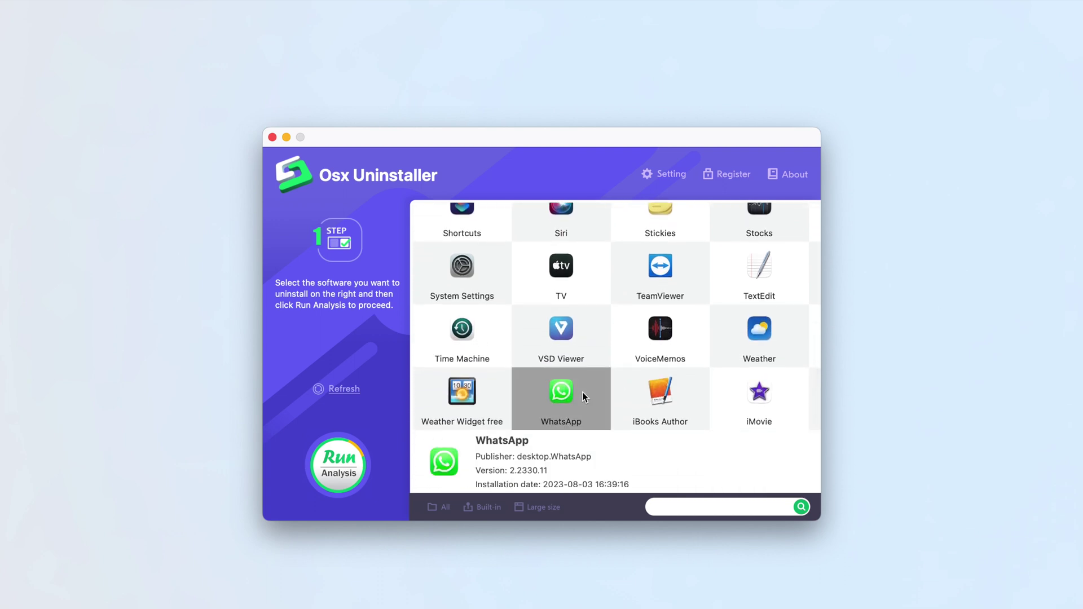
Analyse WhatsApp's files and folders, then start its complete uninstall.
left_click(343, 466)
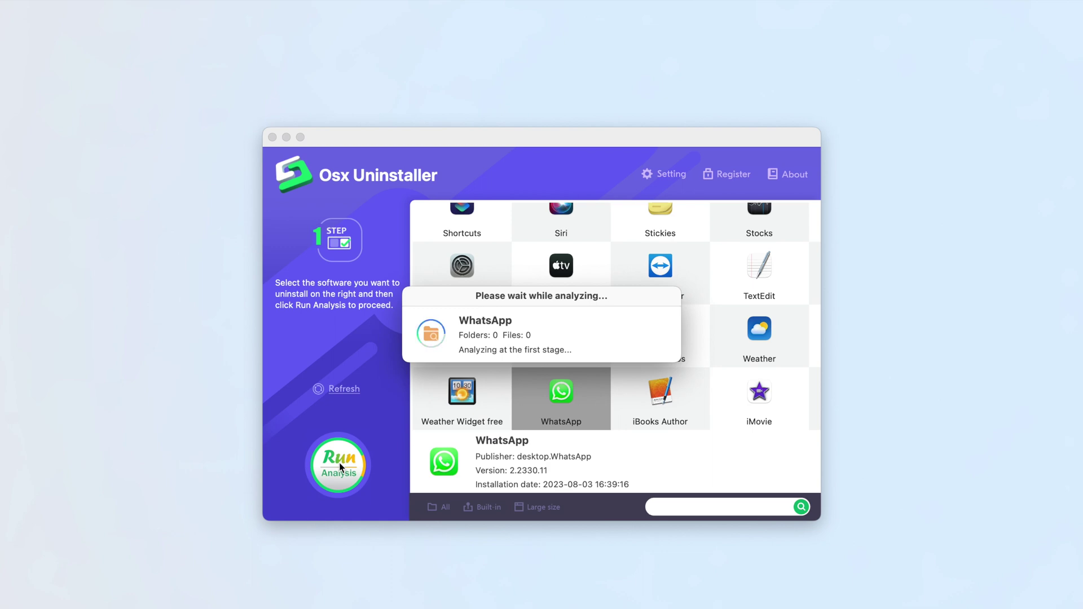
left_click(340, 465)
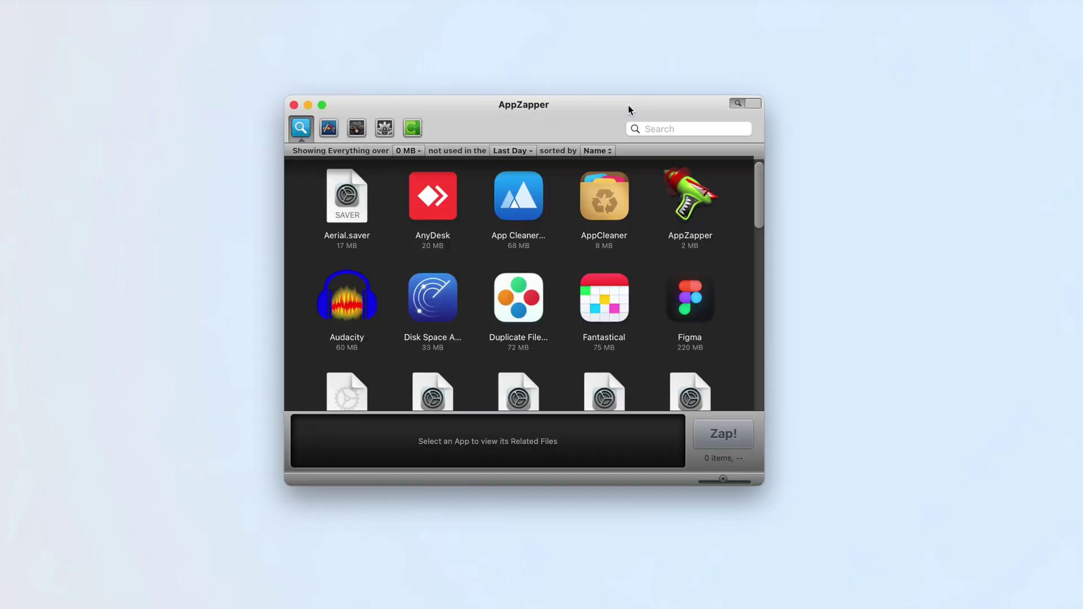
View AppZapper's Applications, Widgets and Plugins categories, then return to Applications.
left_click(330, 131)
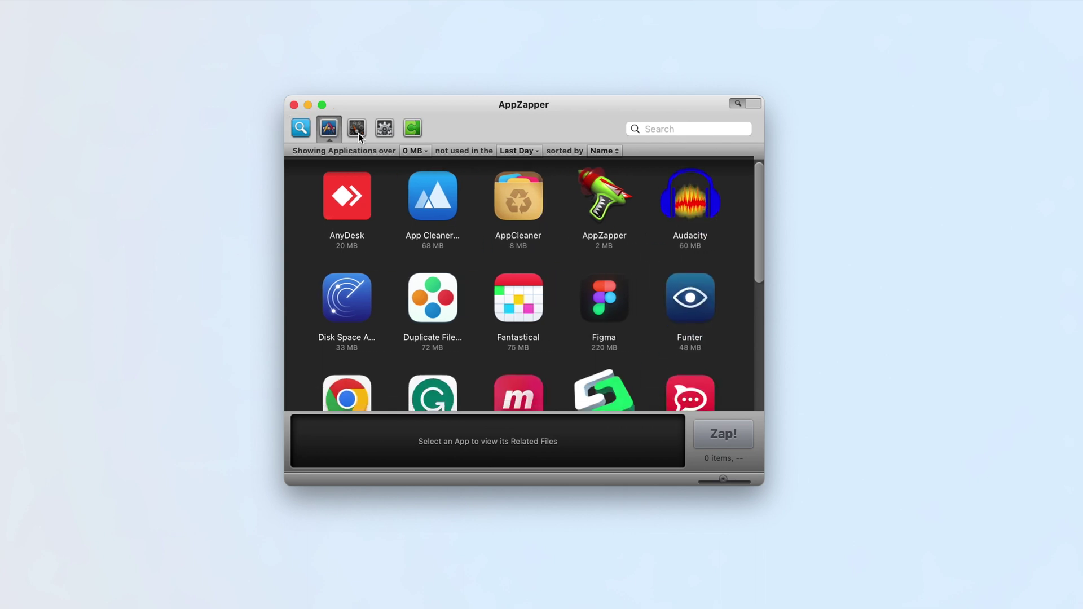
left_click(358, 133)
left_click(386, 132)
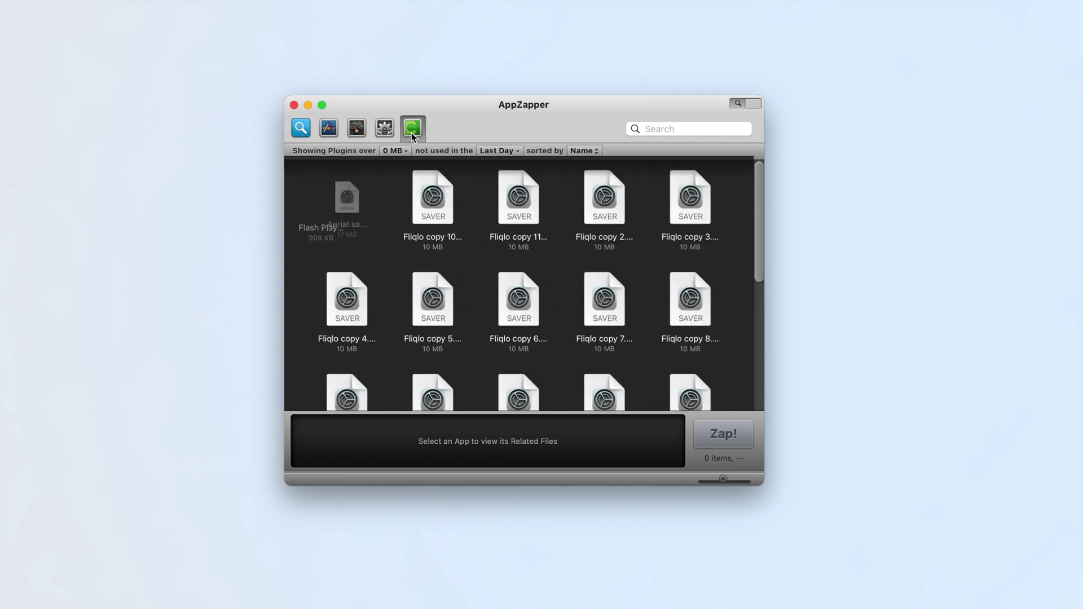
left_click(330, 131)
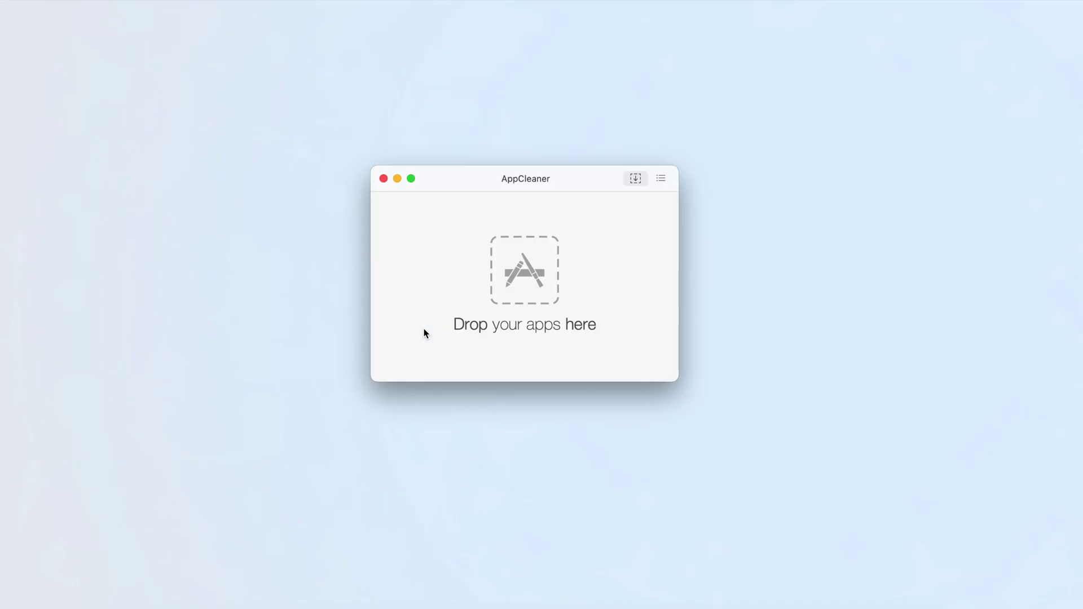
Switch AppCleaner to the full applications list and select WhatsApp.
left_click(661, 179)
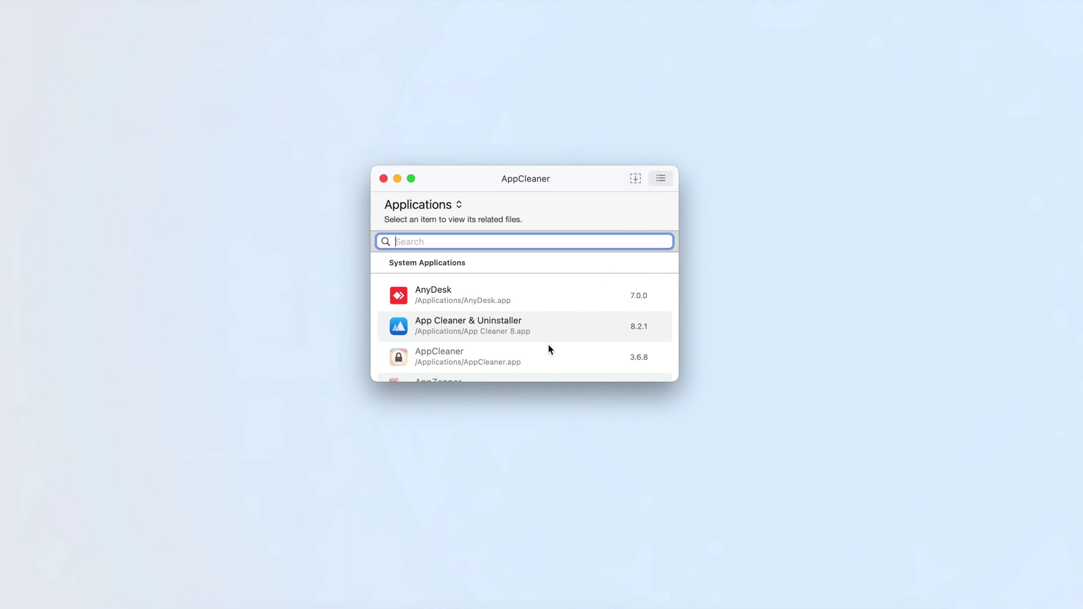
scroll(547, 320, "down", 2)
scroll(547, 320, "down", 1)
scroll(548, 320, "down", 2)
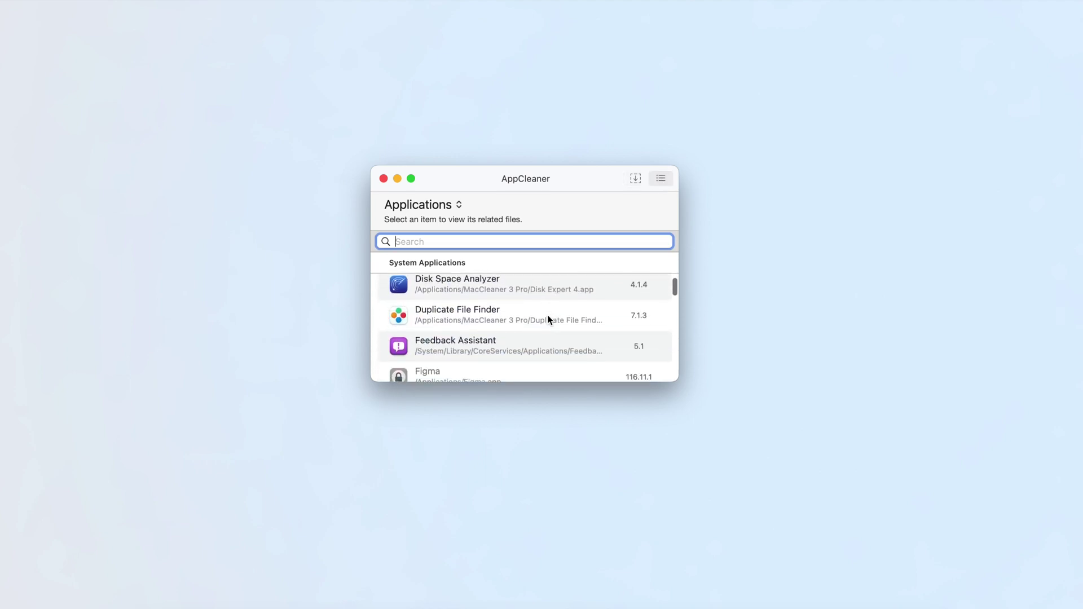
scroll(548, 321, "down", 1)
scroll(547, 320, "down", 2)
scroll(548, 320, "down", 2)
scroll(548, 319, "down", 2)
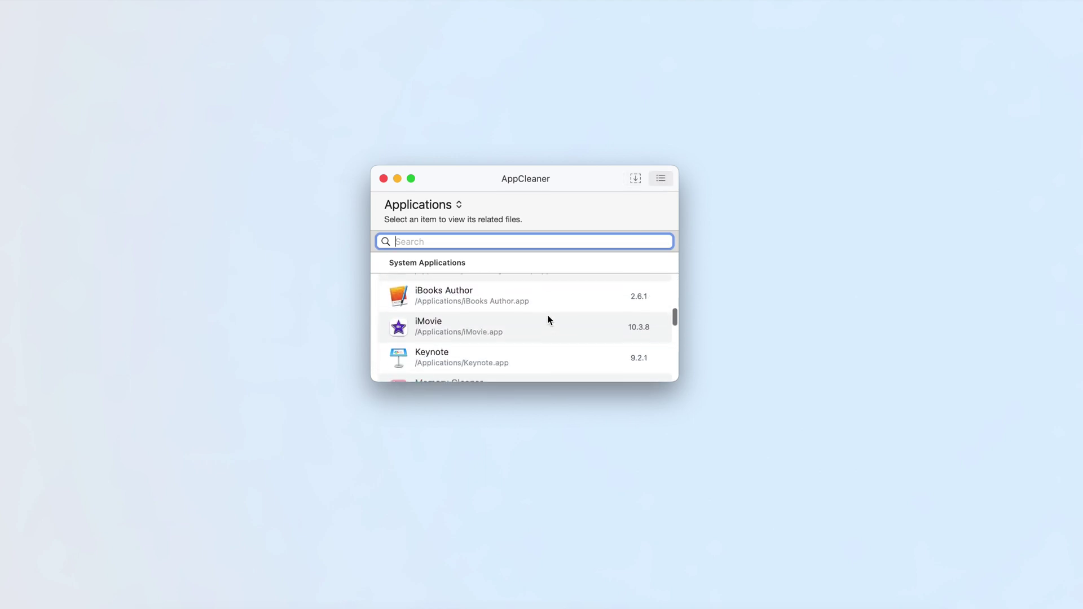
scroll(548, 320, "down", 1)
scroll(548, 319, "down", 2)
scroll(548, 320, "down", 2)
scroll(547, 319, "down", 2)
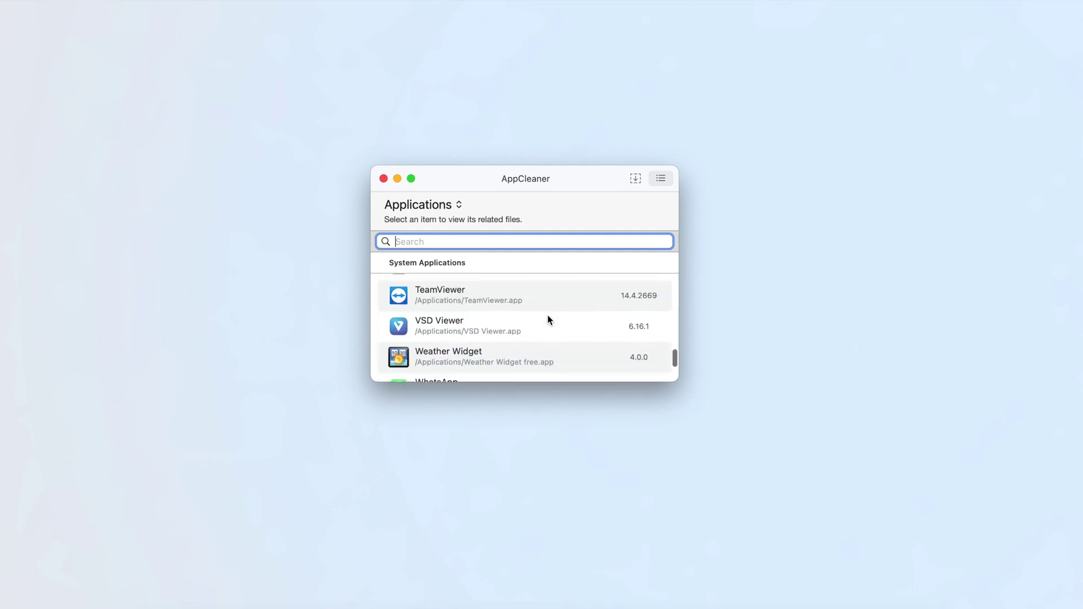
scroll(547, 320, "down", 2)
scroll(547, 315, "down", 1)
left_click(544, 301)
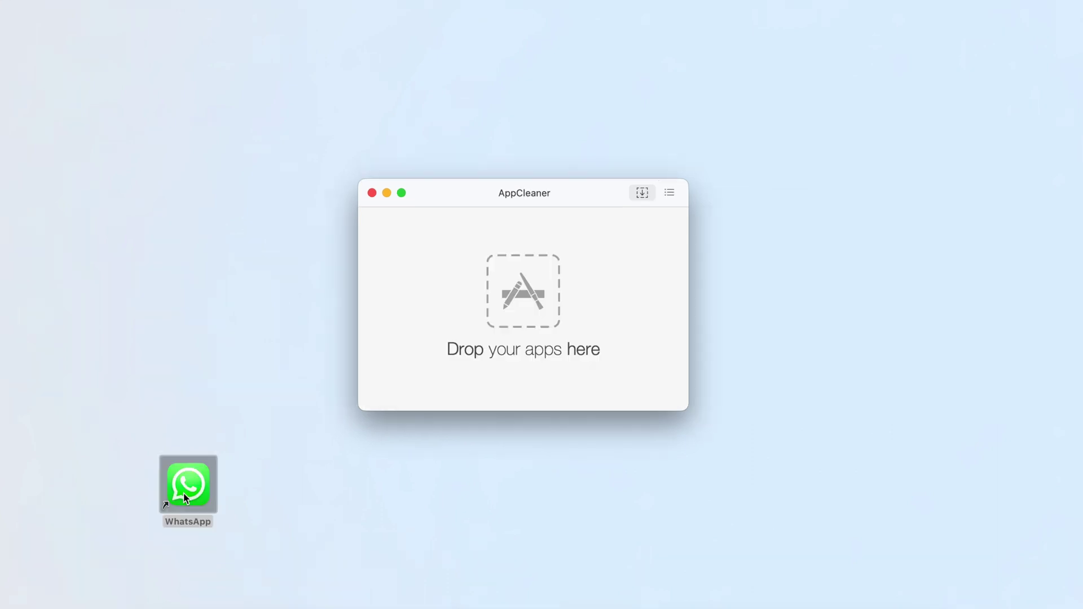
Drag WhatsApp from the desktop onto AppCleaner's "Drop your apps here" zone.
left_click_drag(221, 469, 468, 324)
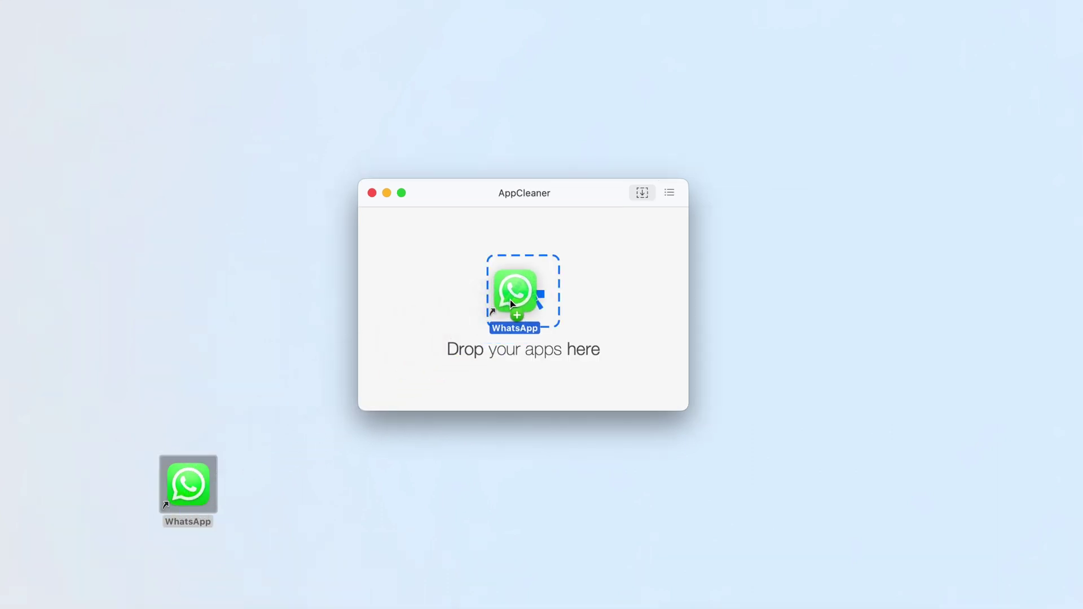
left_click_drag(514, 291, 515, 290)
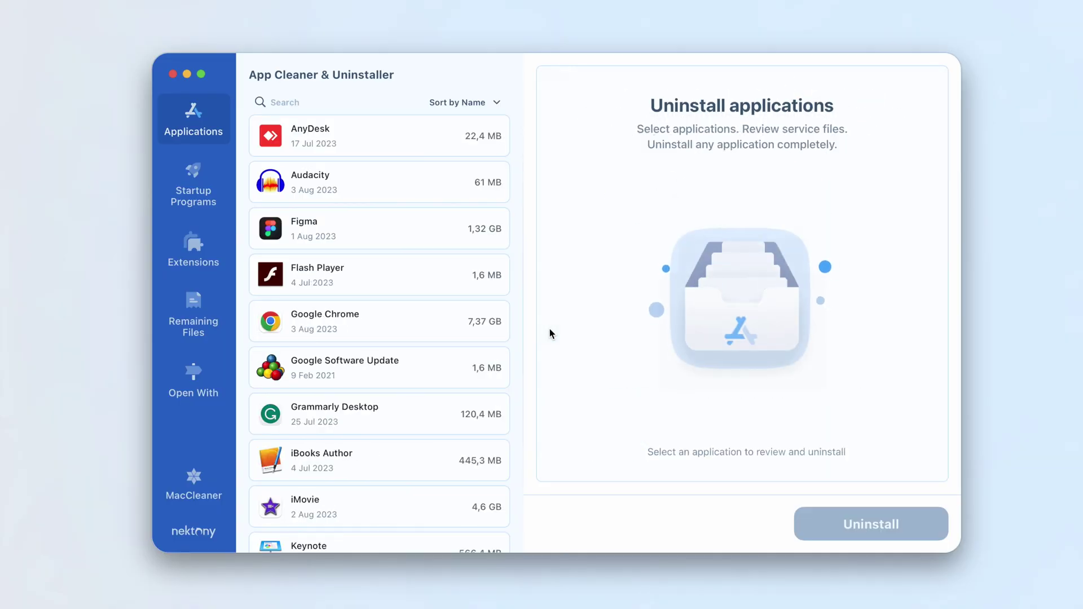
scroll(443, 367, "down", 2)
scroll(442, 367, "down", 2)
scroll(443, 367, "down", 2)
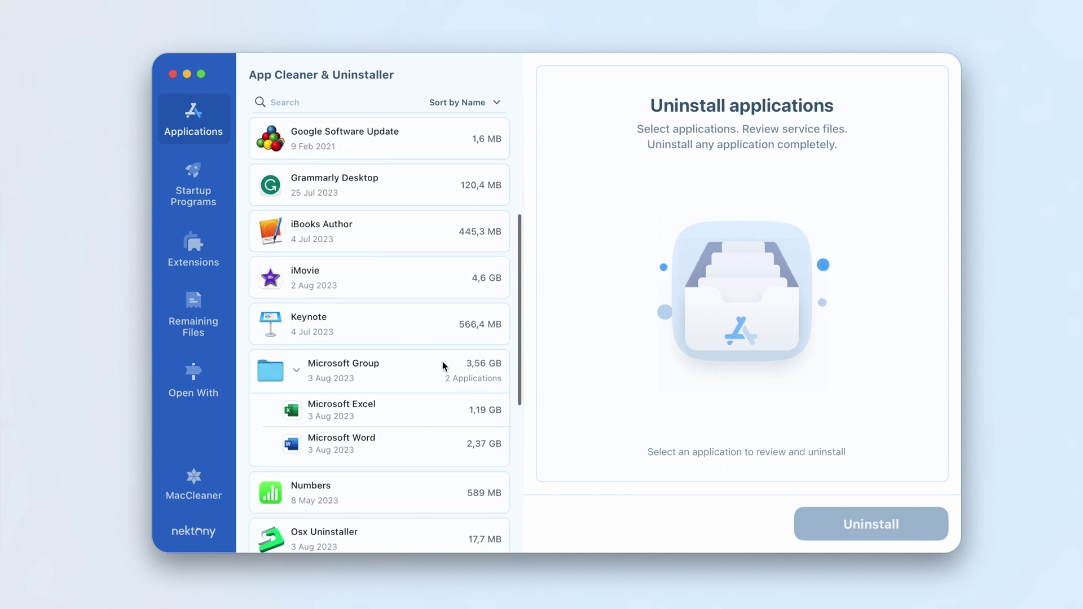
Select Microsoft Excel in Expert Mode and mark its application files for removal.
left_click(432, 415)
left_click(552, 77)
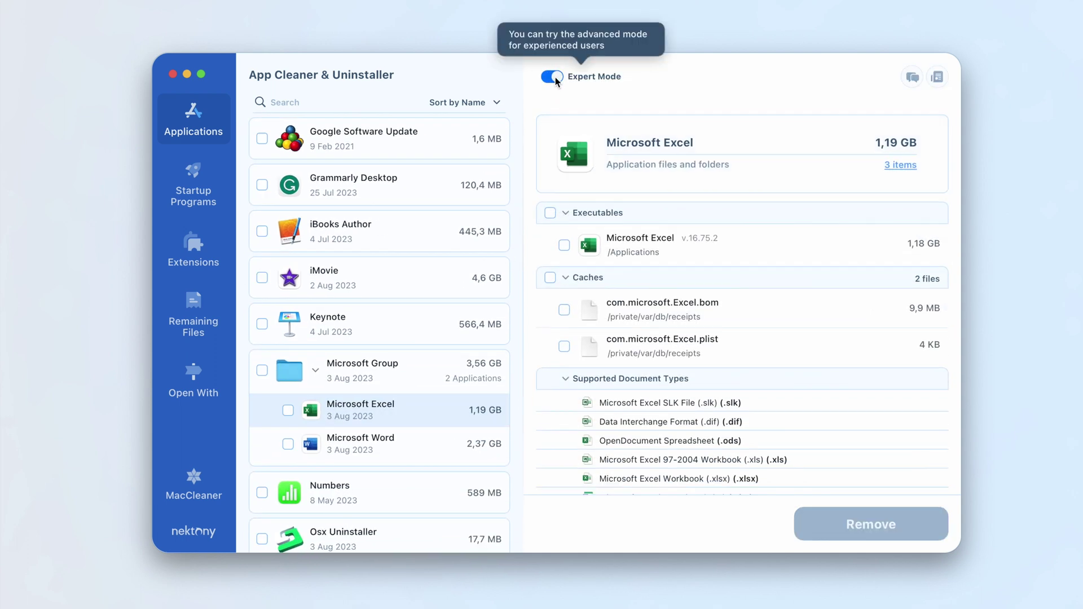
left_click(551, 212)
scroll(570, 389, "down", 2)
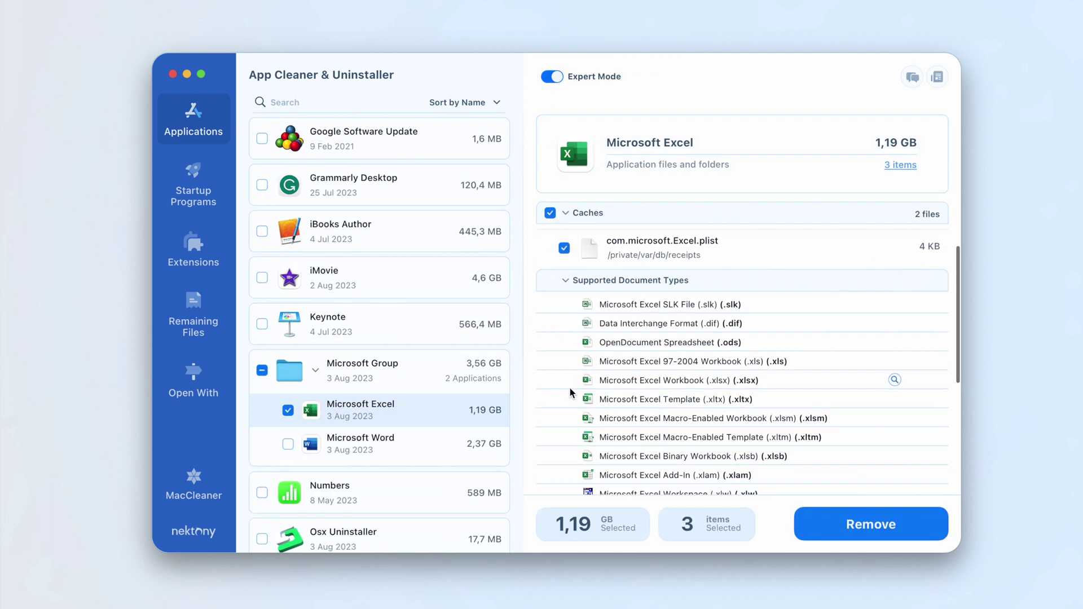
scroll(570, 388, "down", 5)
Remove Microsoft Excel, then remove the leftover remaining files.
left_click(821, 524)
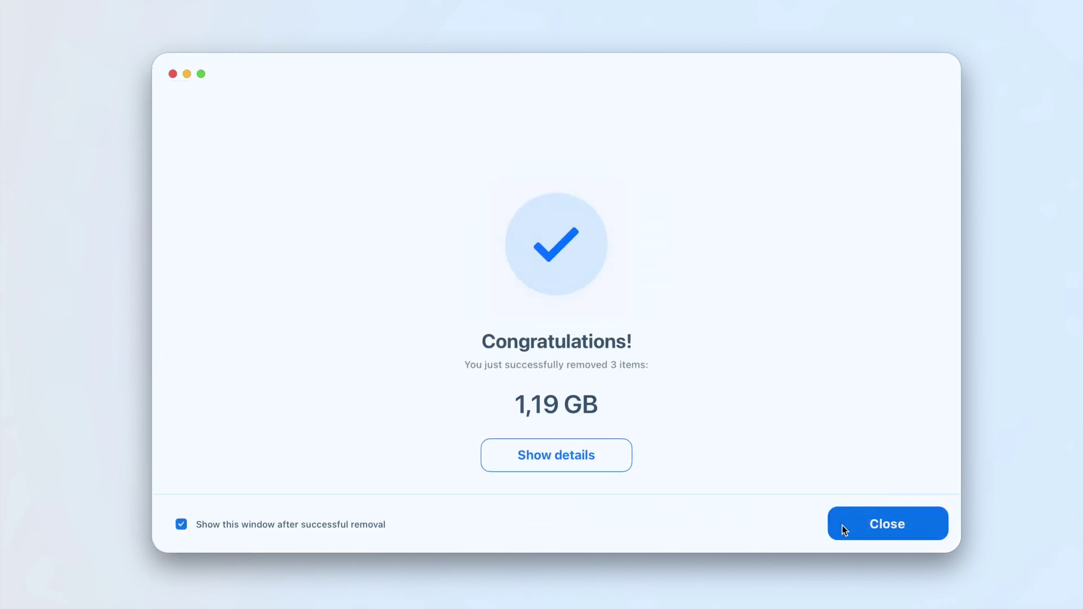
left_click(842, 526)
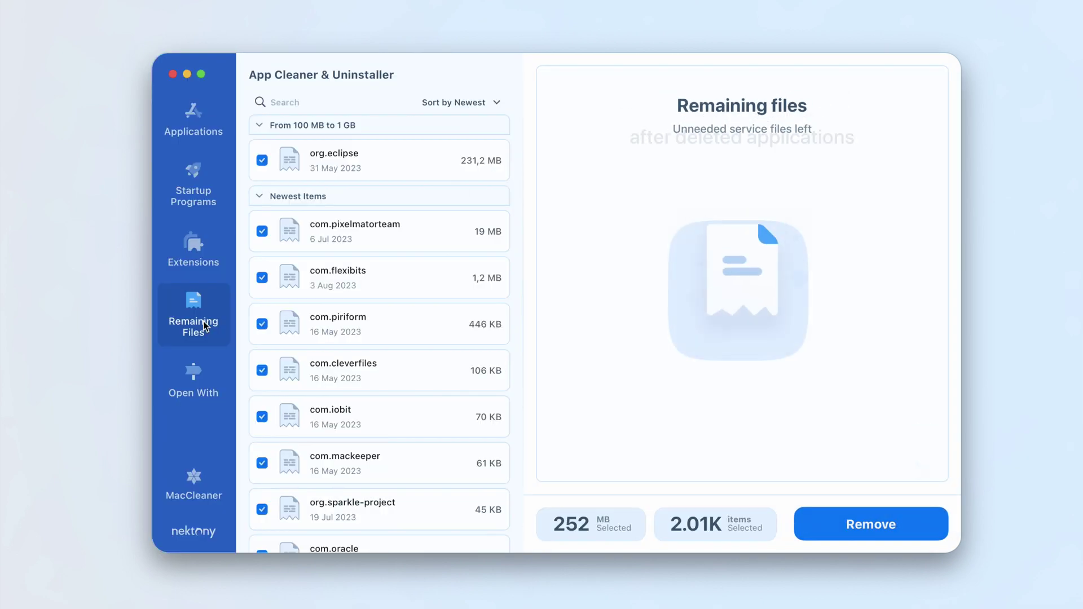
left_click(830, 517)
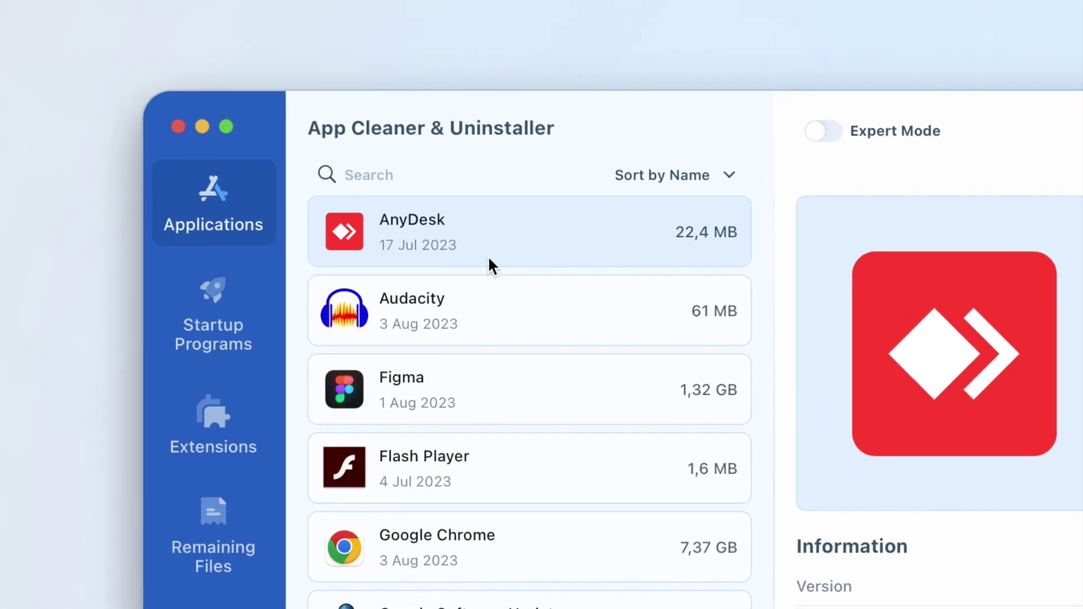
Choose Reset Application from AnyDesk's right-click menu.
right_click(488, 255)
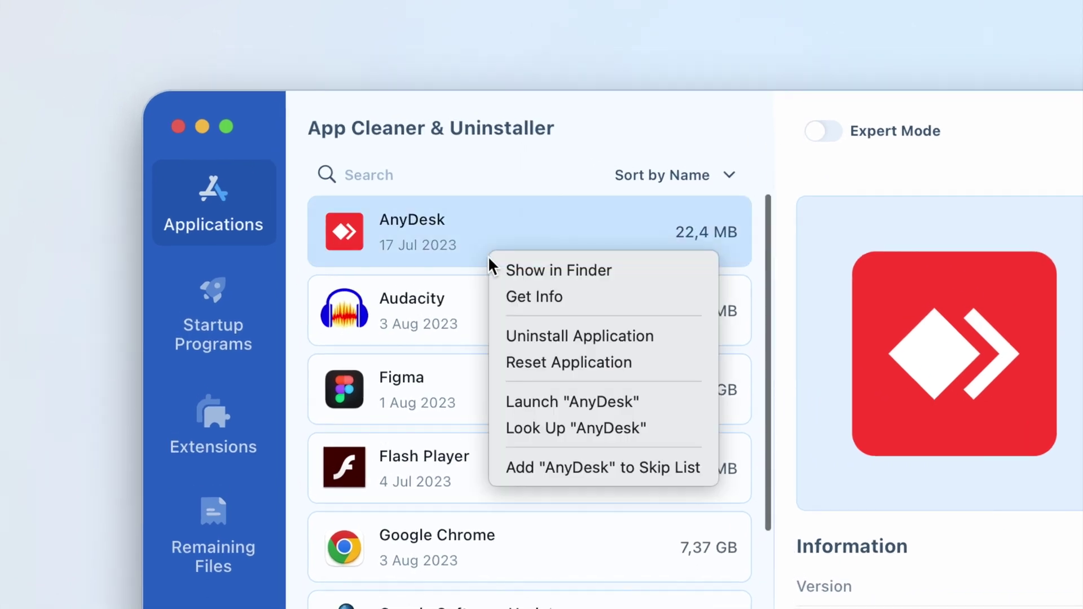
left_click(550, 360)
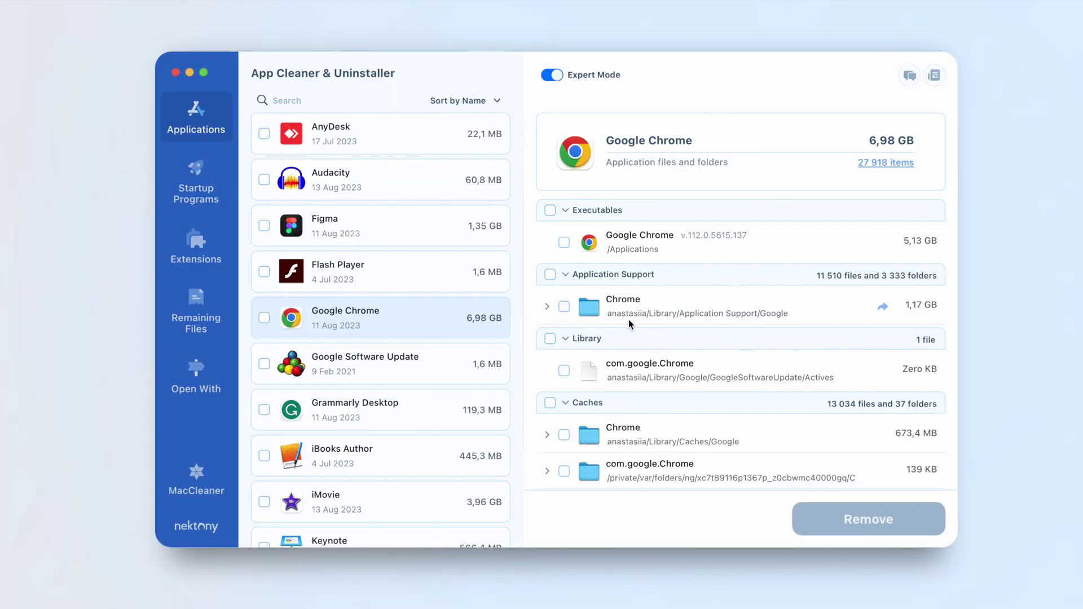
scroll(752, 317, "down", 2)
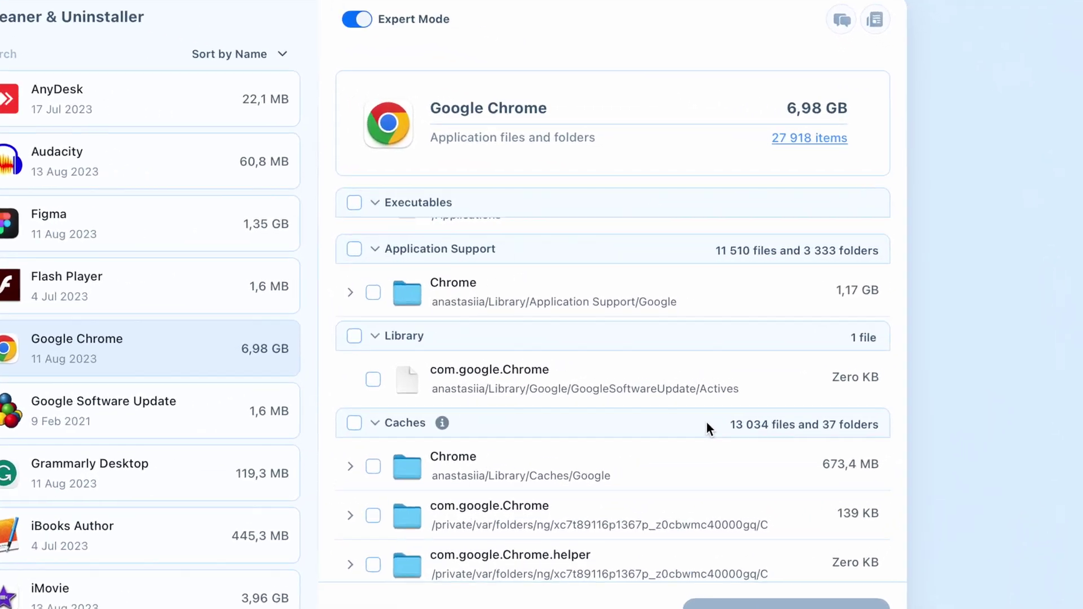
Select Google Chrome's Caches category and expand its Chrome cache folder.
left_click(587, 486)
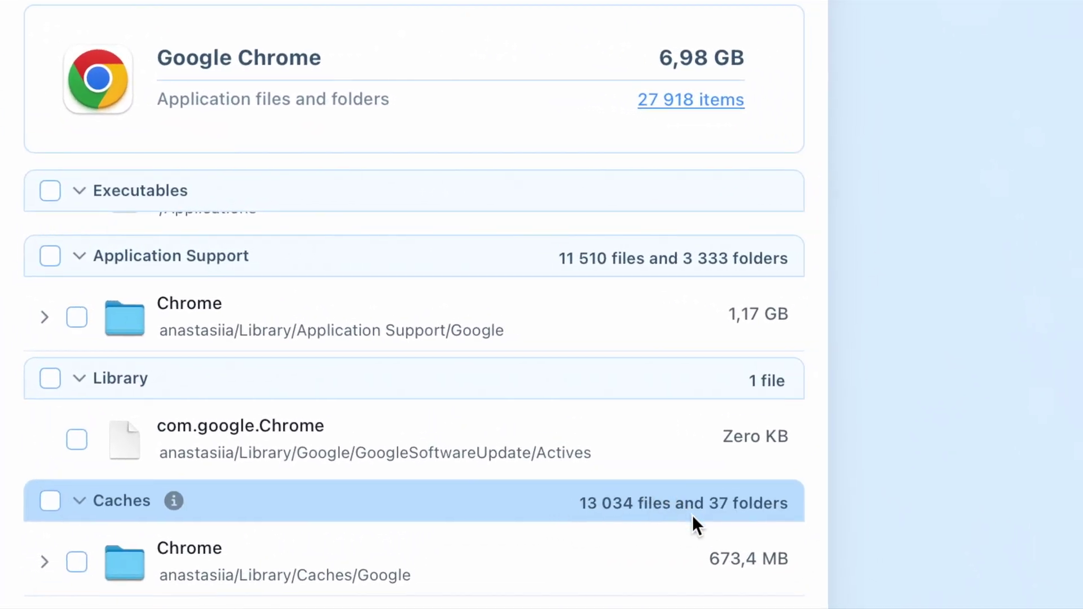
left_click(507, 421)
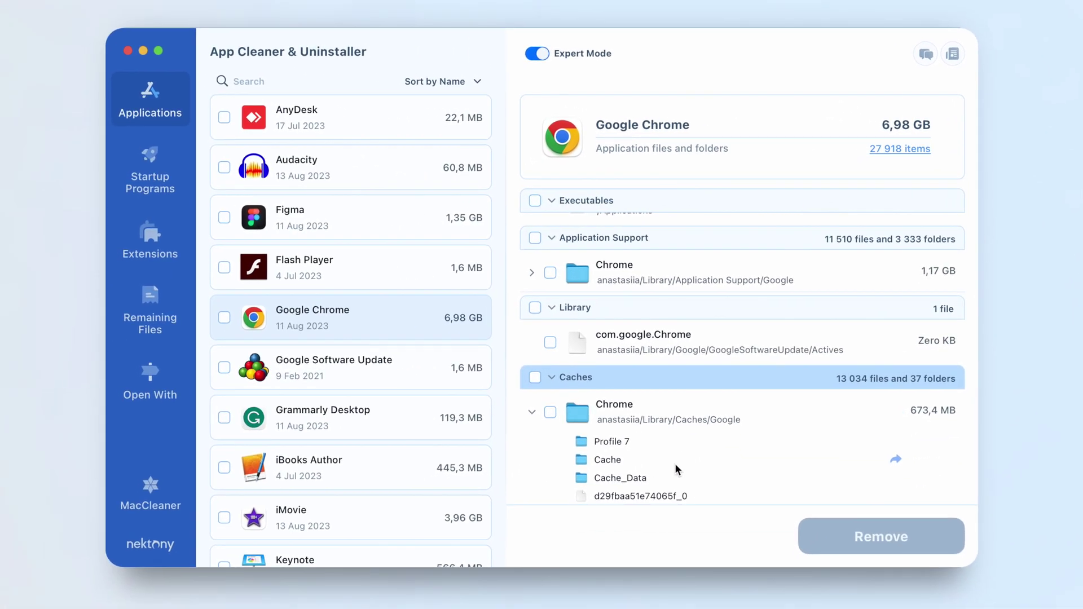
scroll(690, 467, "down", 2)
scroll(690, 467, "down", 5)
scroll(689, 467, "down", 3)
scroll(690, 467, "down", 5)
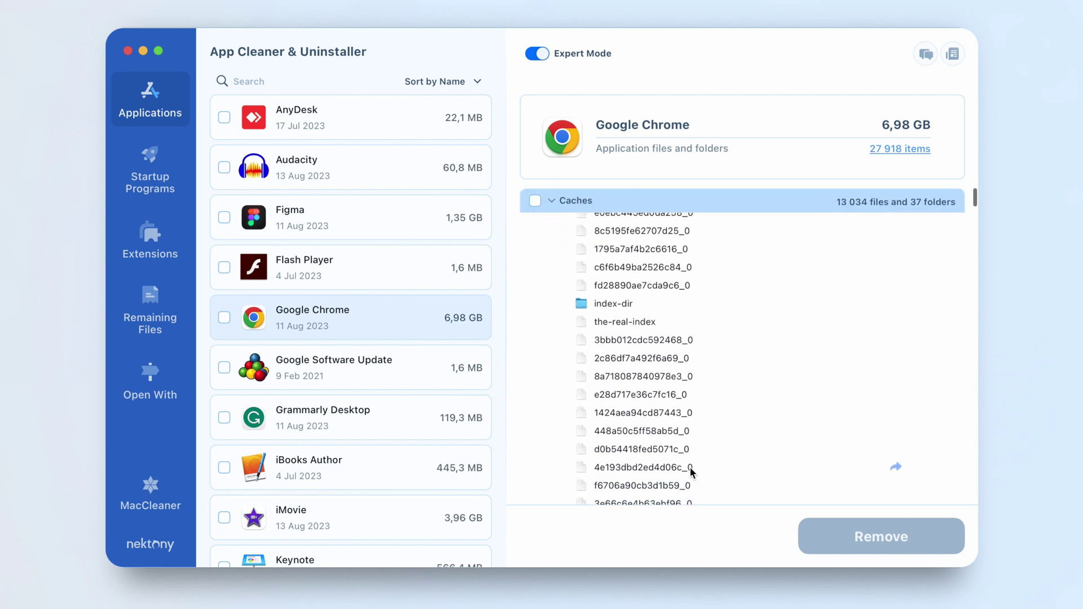
scroll(689, 467, "down", 5)
scroll(689, 467, "down", 5)
scroll(689, 467, "down", 5)
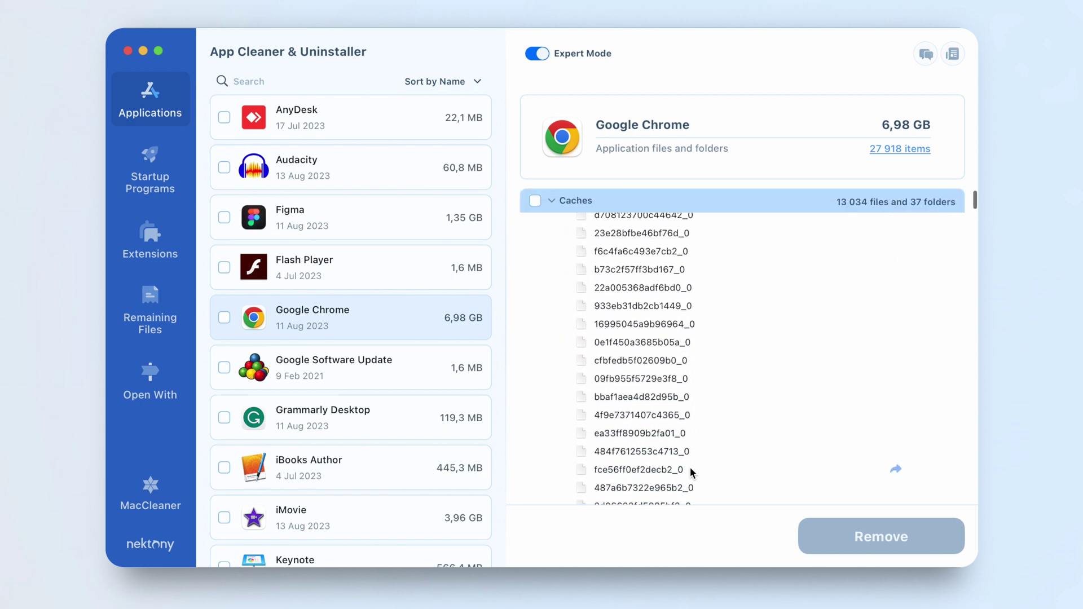